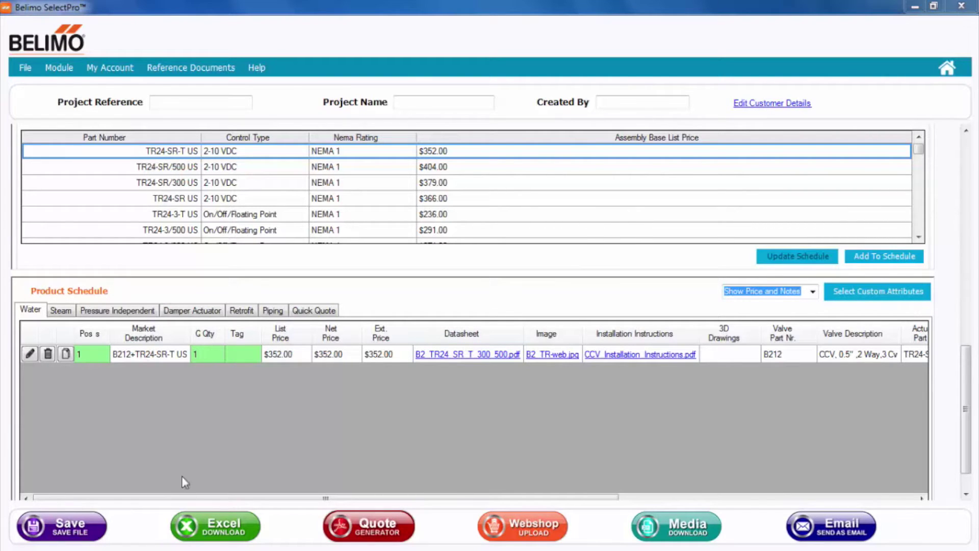
Step: Scroll the Water schedule right and open Configure Piping for the B212+TR24-SR-T US valve
drag(155, 496, 387, 520)
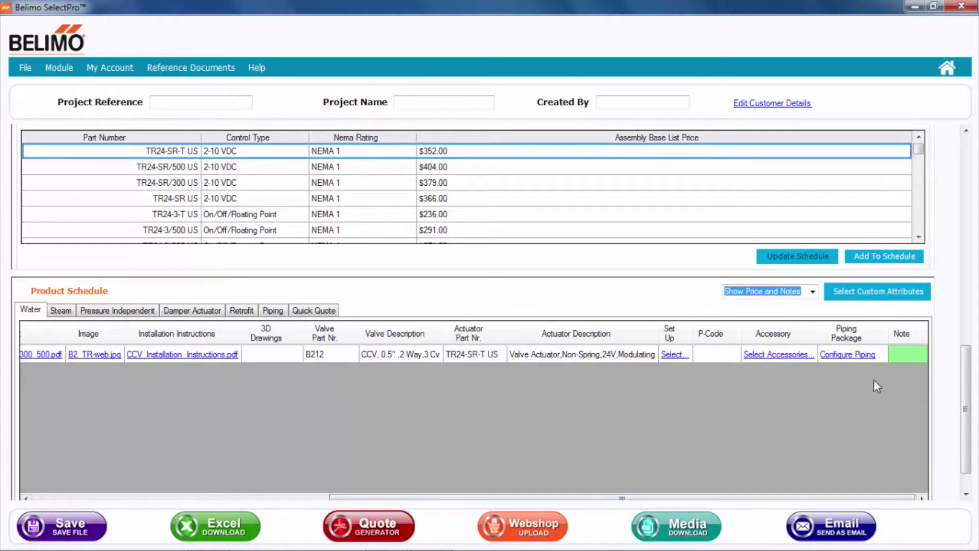
click(842, 356)
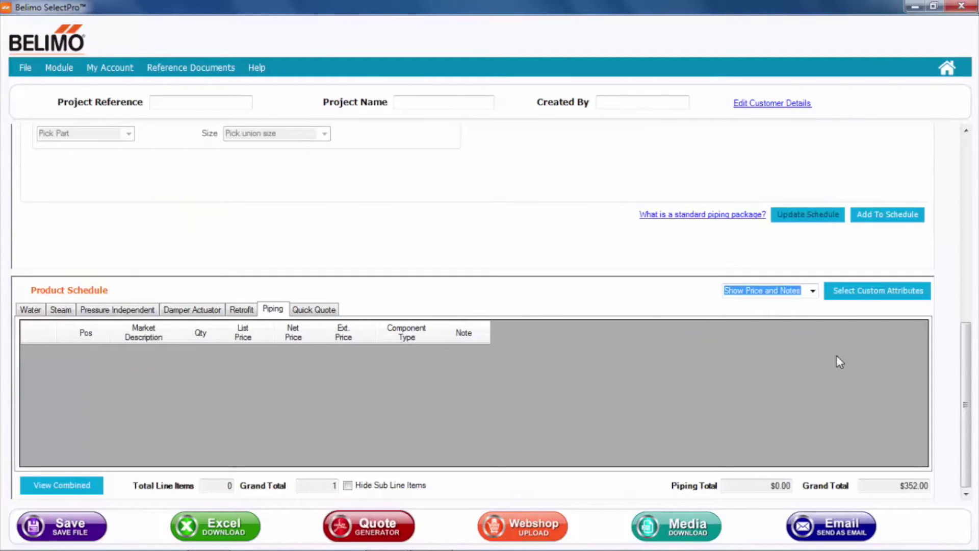
drag(966, 431, 966, 232)
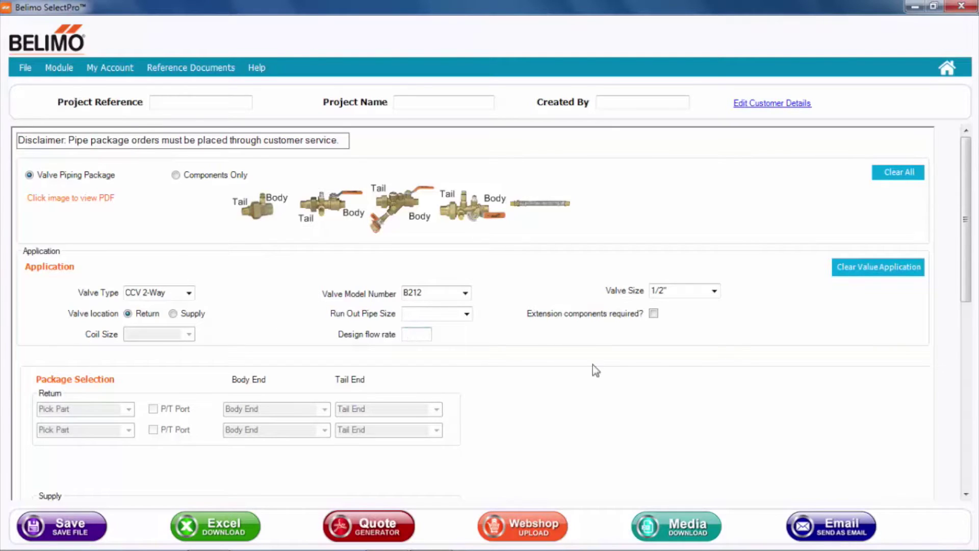
Step: Choose 3/4" for run-out pipe and coil sizes and enter a design flow rate of 5
click(466, 314)
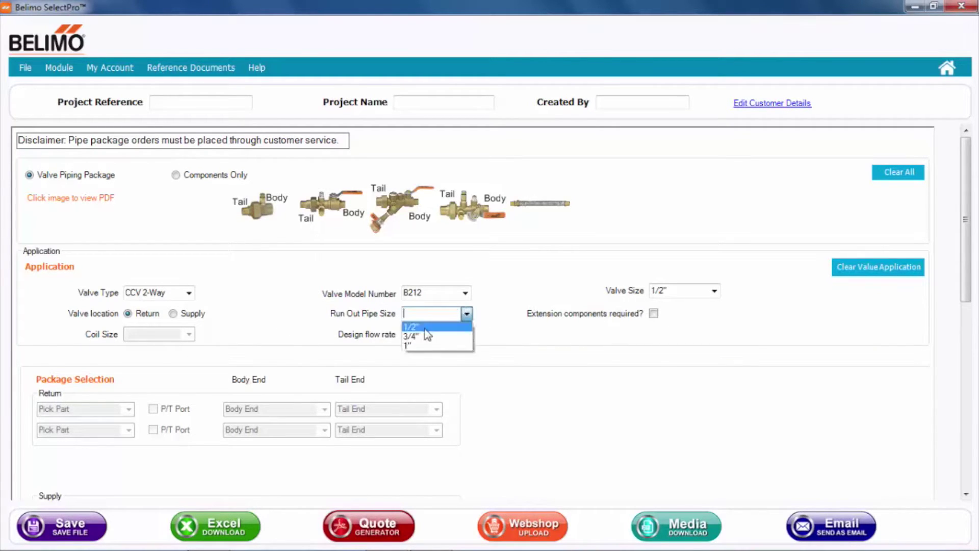
click(412, 336)
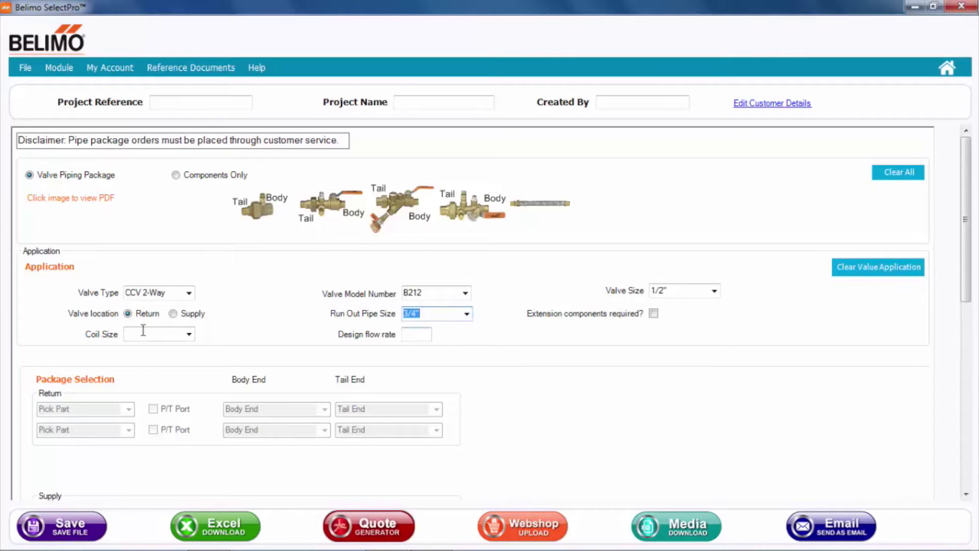
click(192, 332)
click(172, 363)
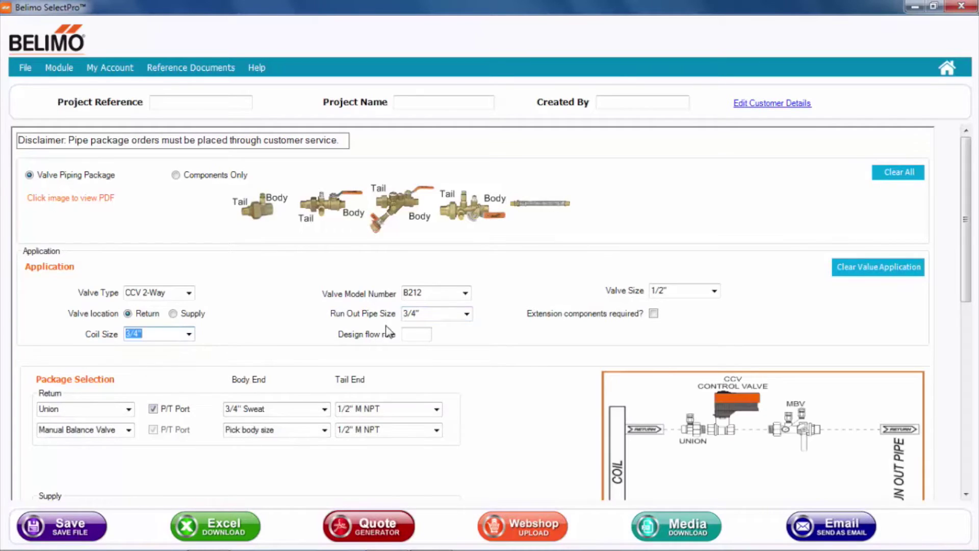
click(409, 336)
text(5)
key(Tab)
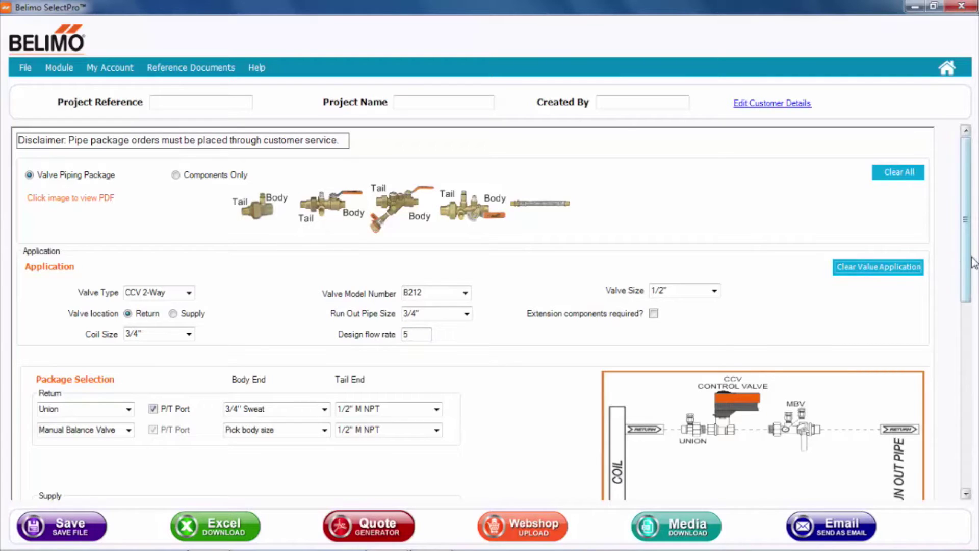
drag(963, 263, 962, 349)
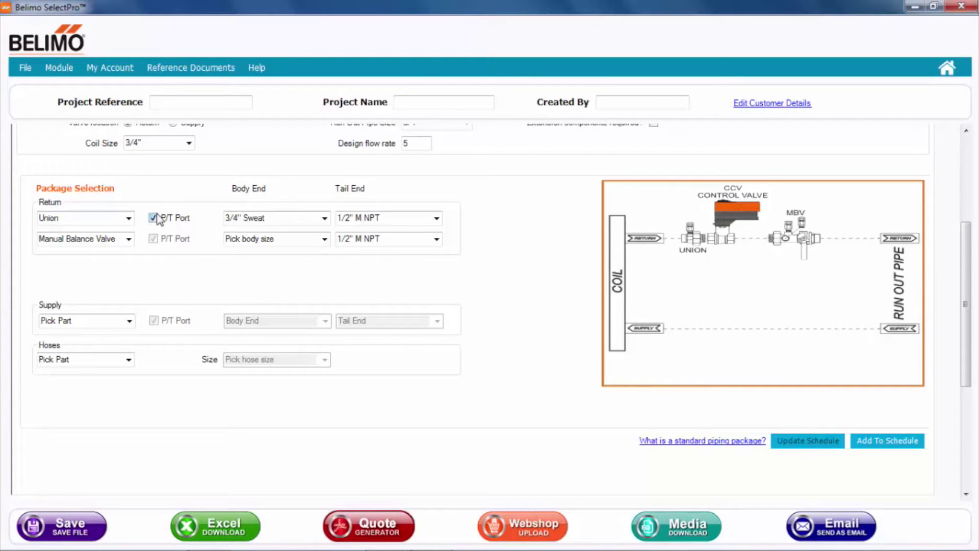
Step: Set the return union and manual balance valve body ends to 3/4" F NPT
click(325, 217)
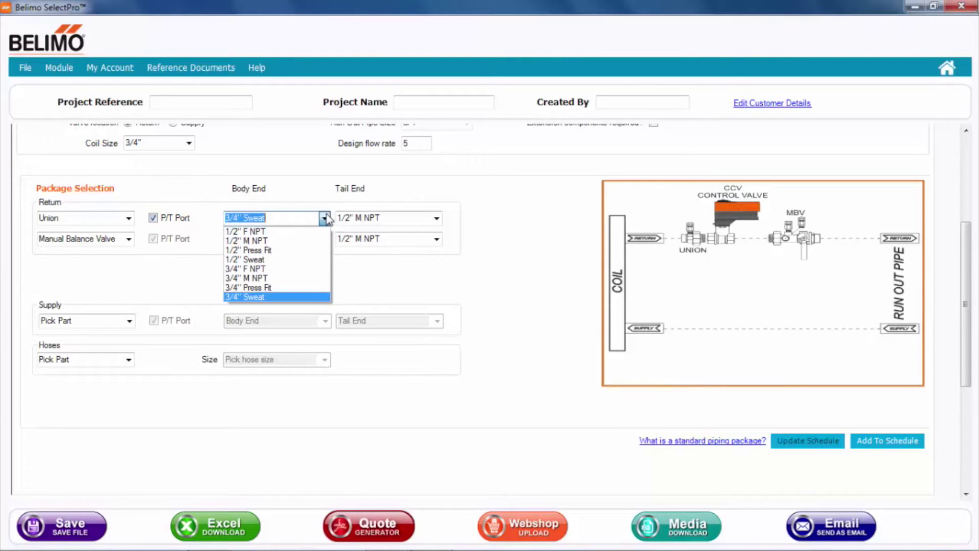
click(259, 269)
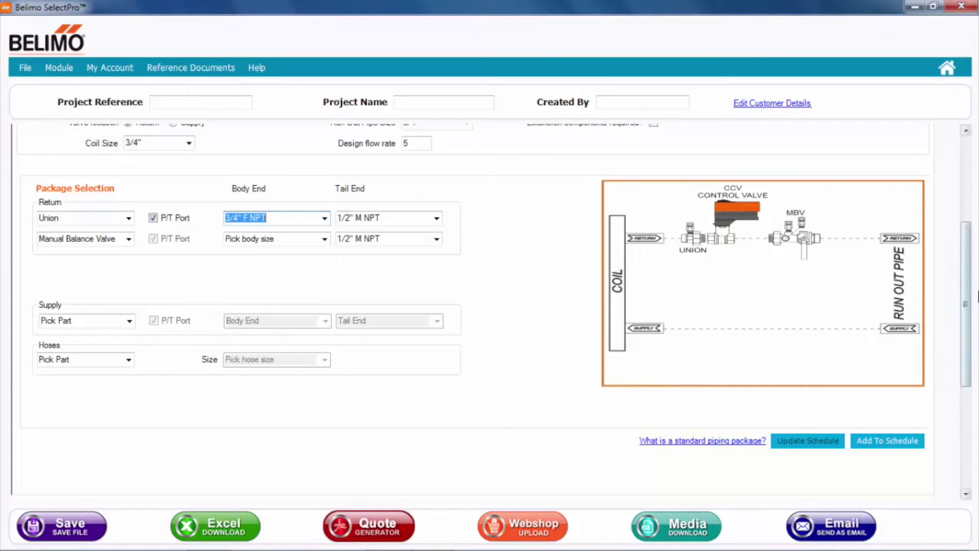
drag(970, 300, 968, 239)
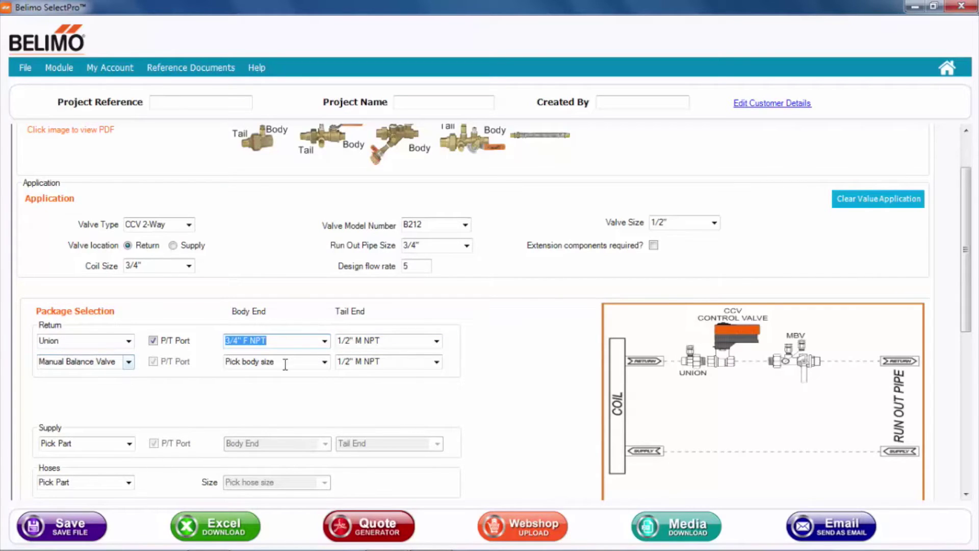
click(323, 364)
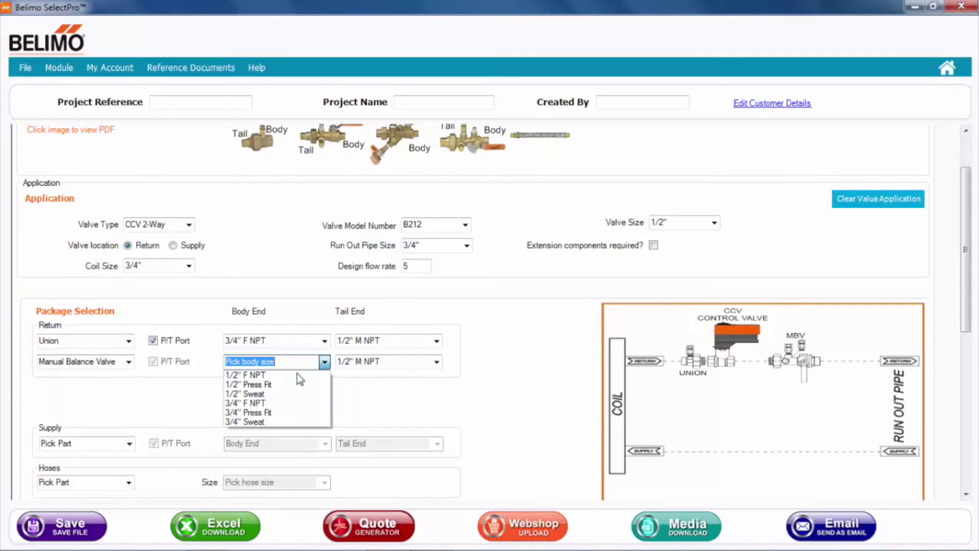
click(281, 401)
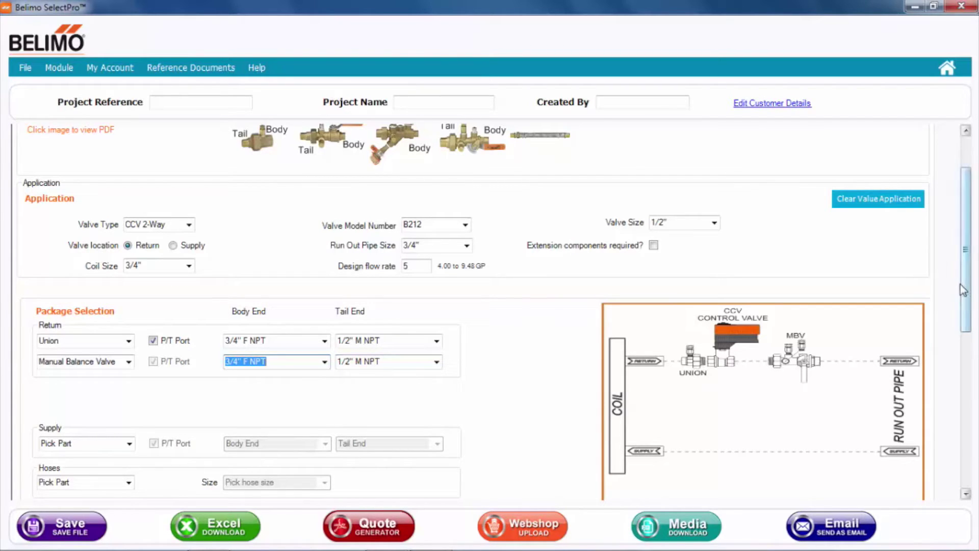
key(Down)
key(Up)
Step: Put a Strainer on the supply side with 3/4" F NPT body end and tail end
scroll(966, 311, down, 4)
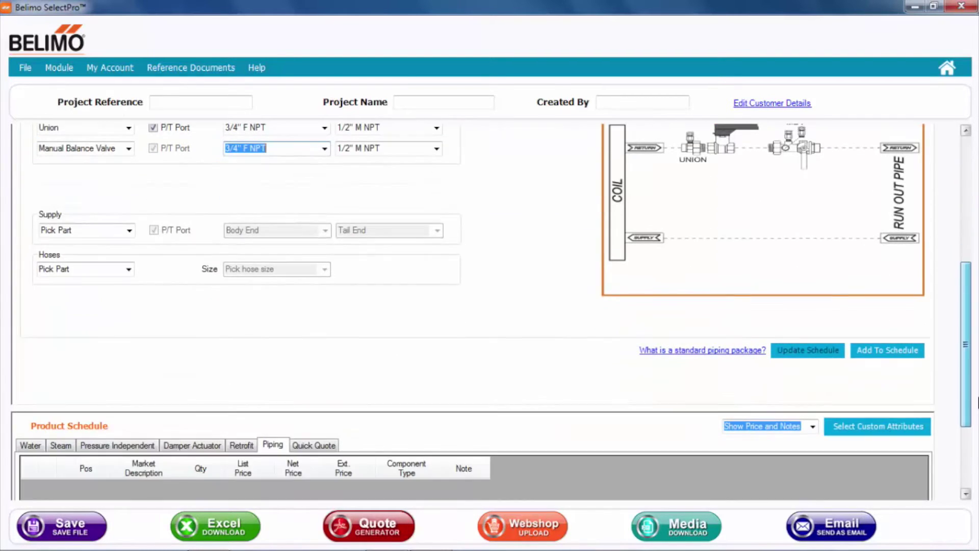
click(129, 230)
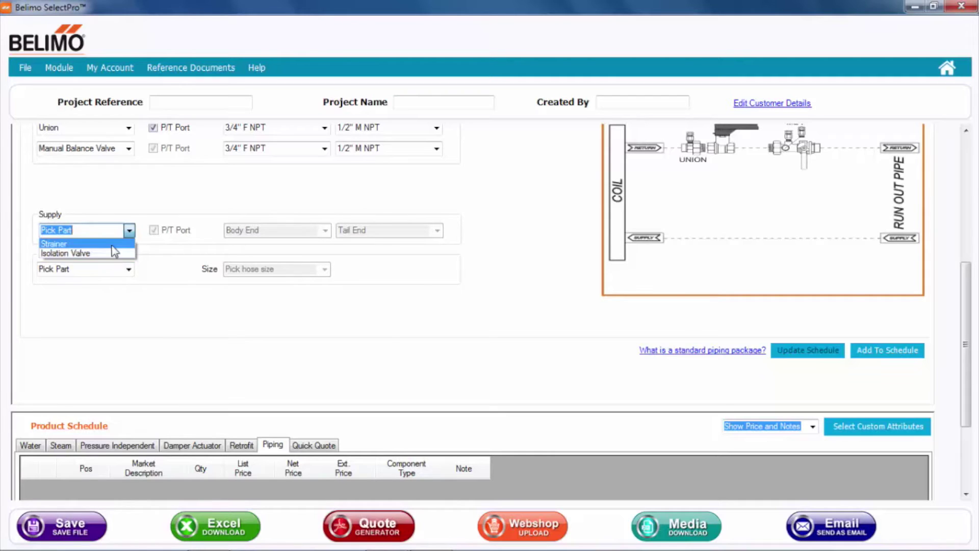
click(112, 245)
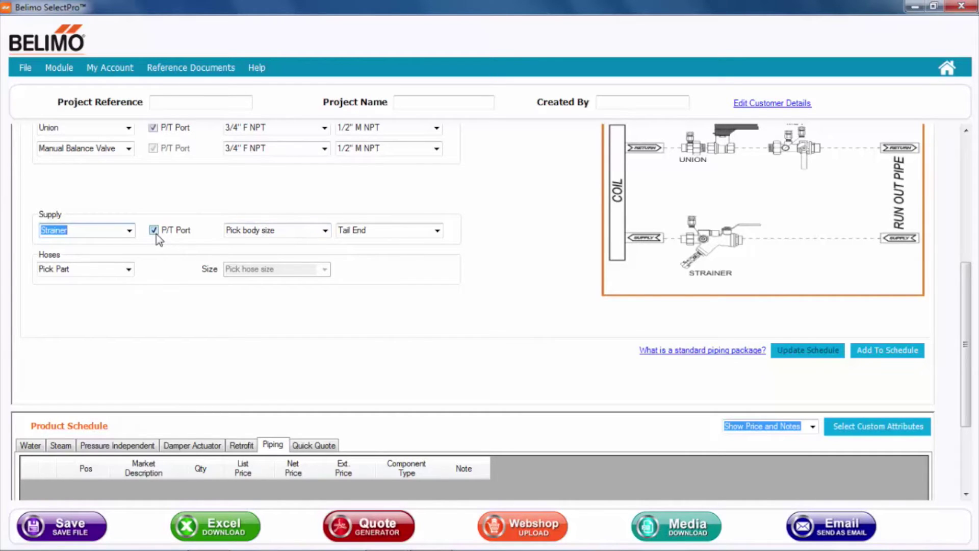
click(326, 230)
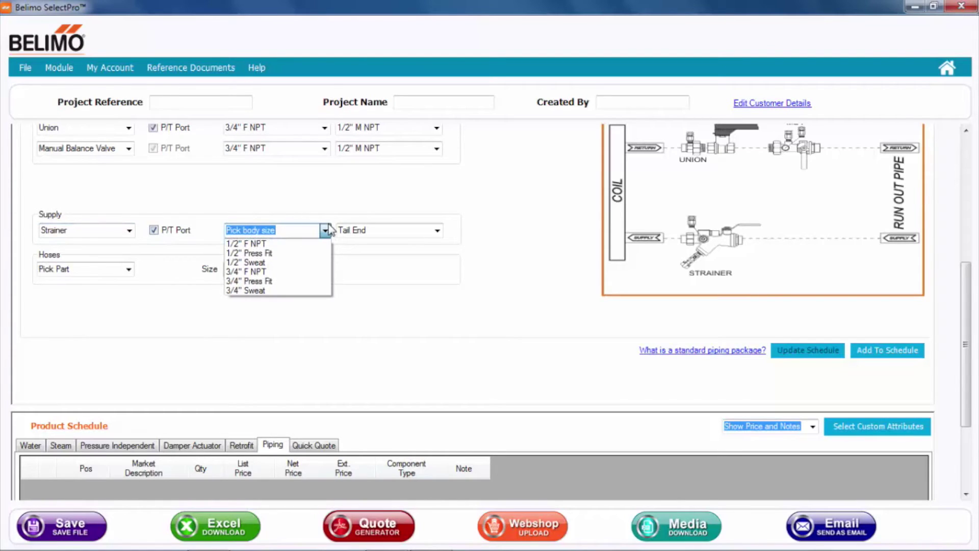
click(296, 271)
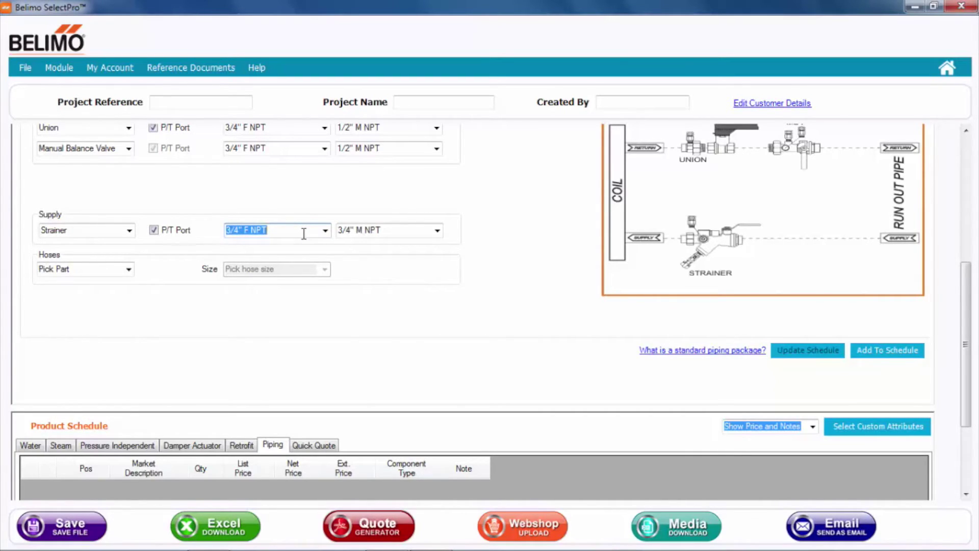
click(438, 233)
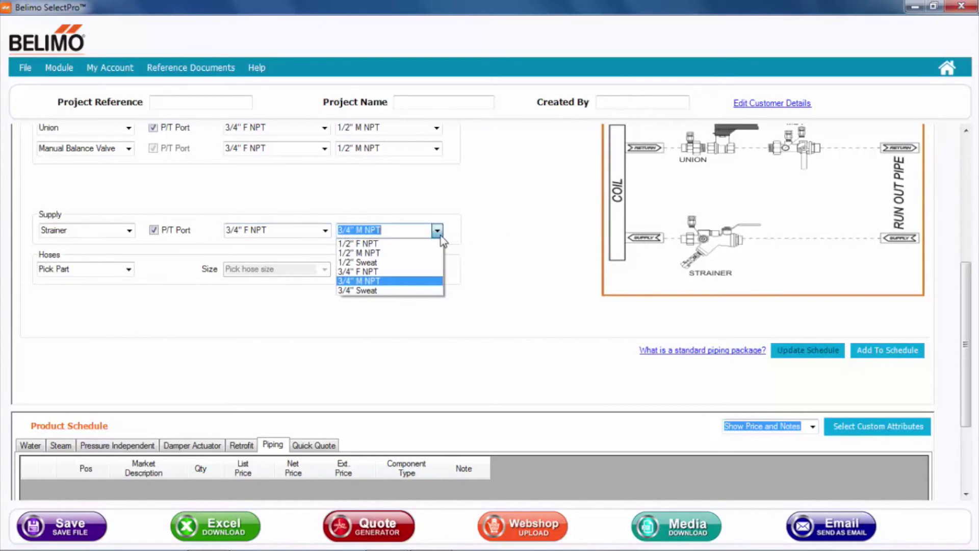
click(409, 271)
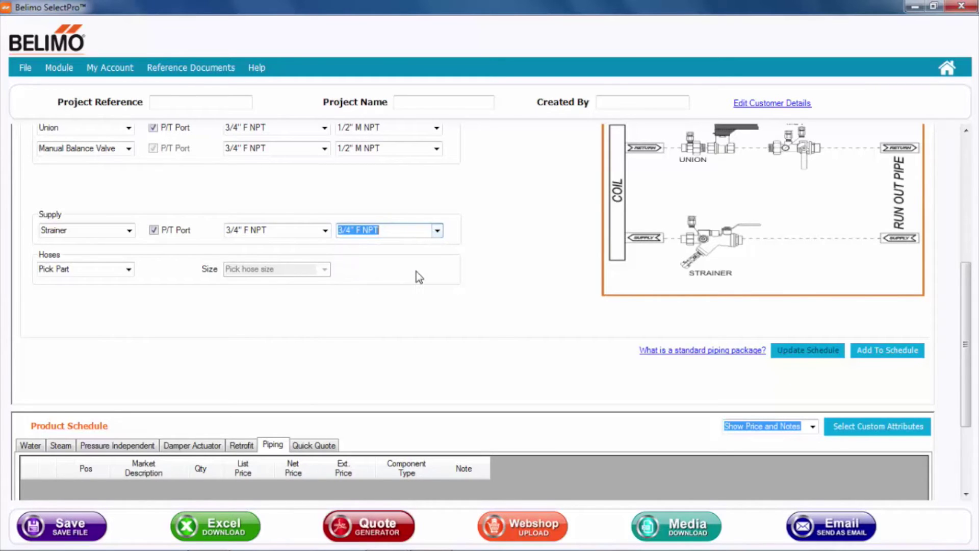
Step: Choose Hoses sized 3/4" x 12" and send the package to the schedule
click(128, 271)
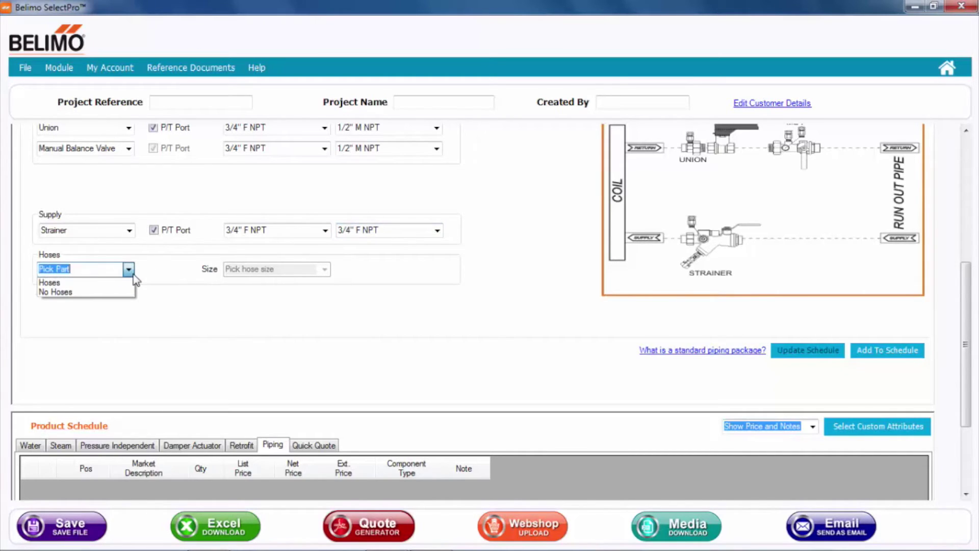
click(92, 282)
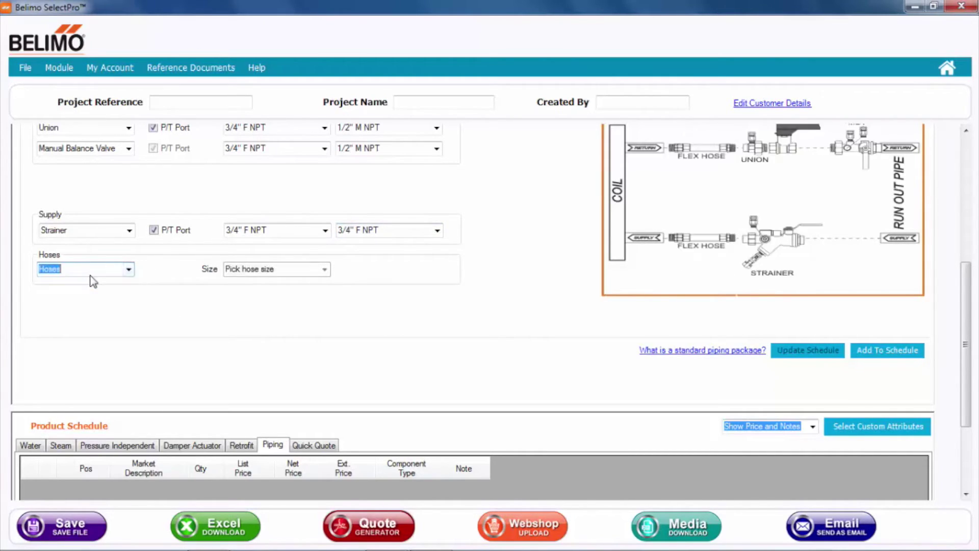
click(323, 269)
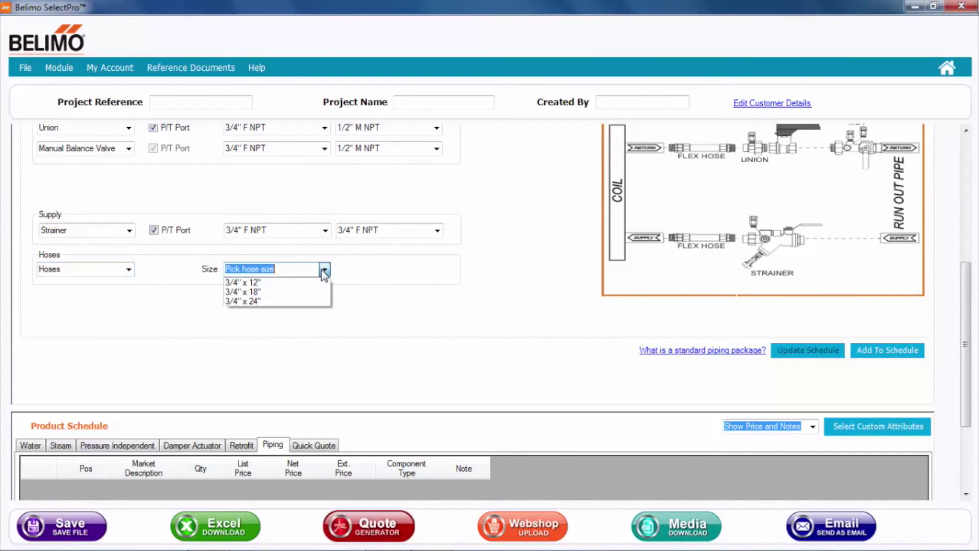
click(310, 283)
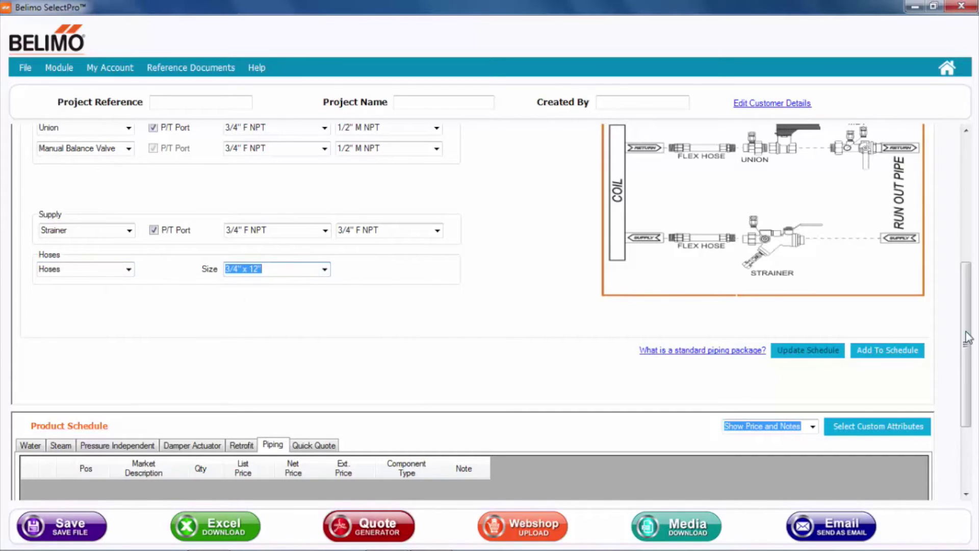
click(866, 350)
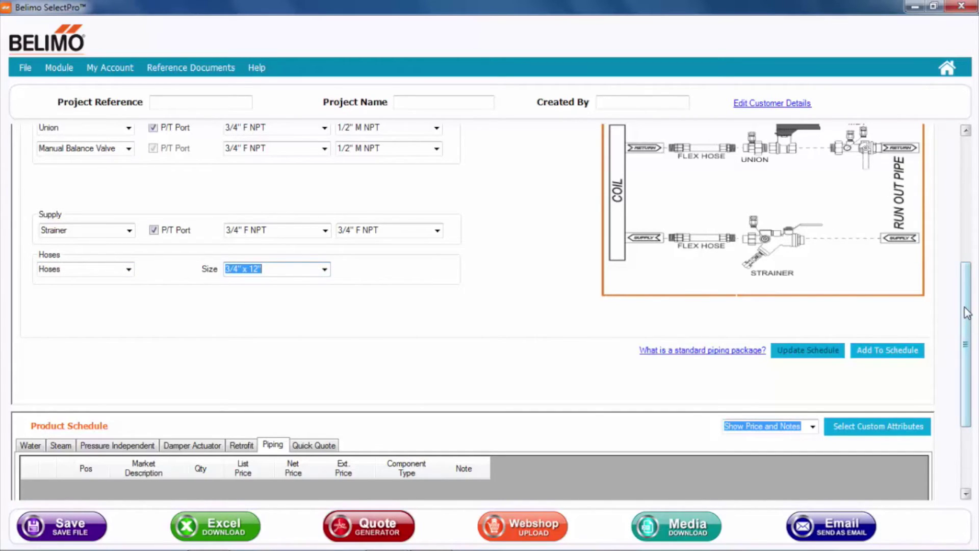
drag(966, 312, 968, 269)
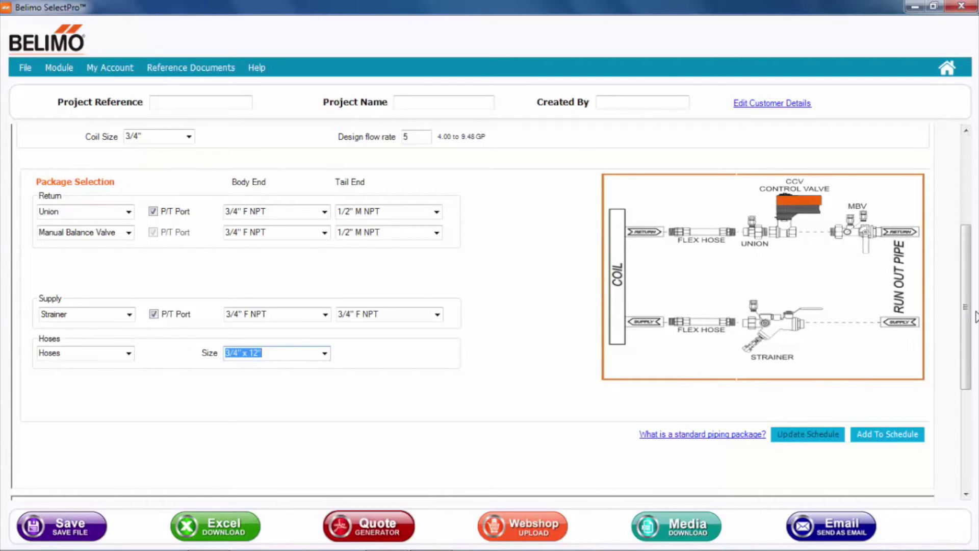
Step: Add package P2511511E21113 at $487.00 to the schedule, bringing the total to $839.00
drag(965, 317, 965, 388)
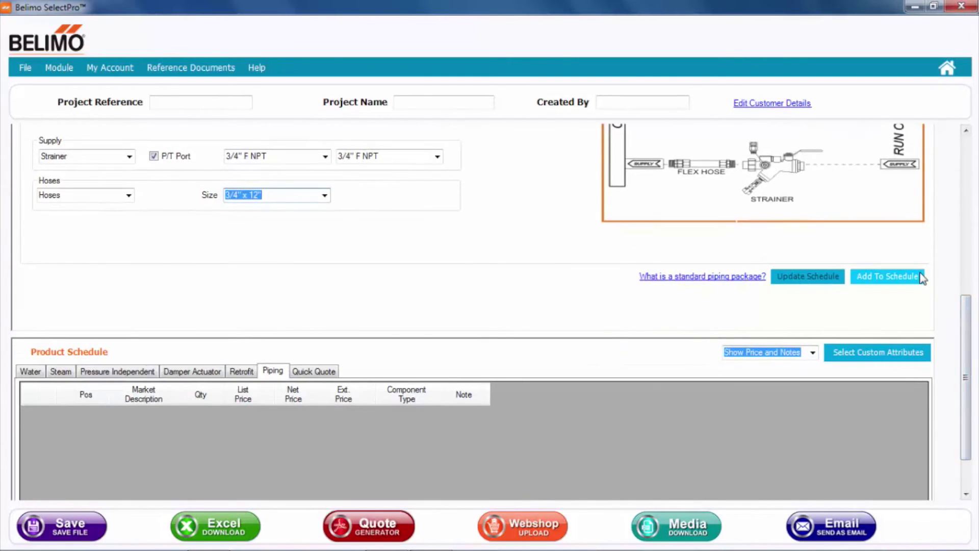
click(921, 276)
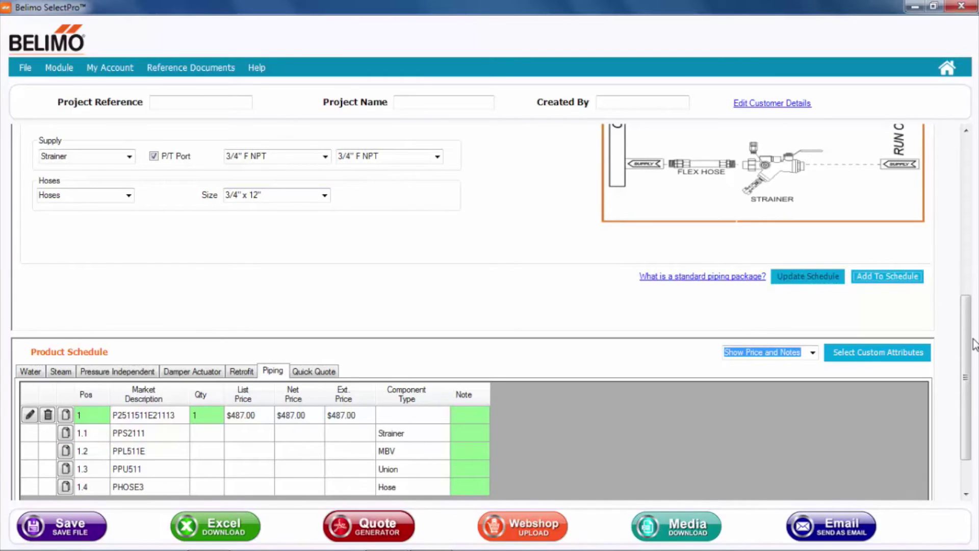
drag(970, 340, 971, 367)
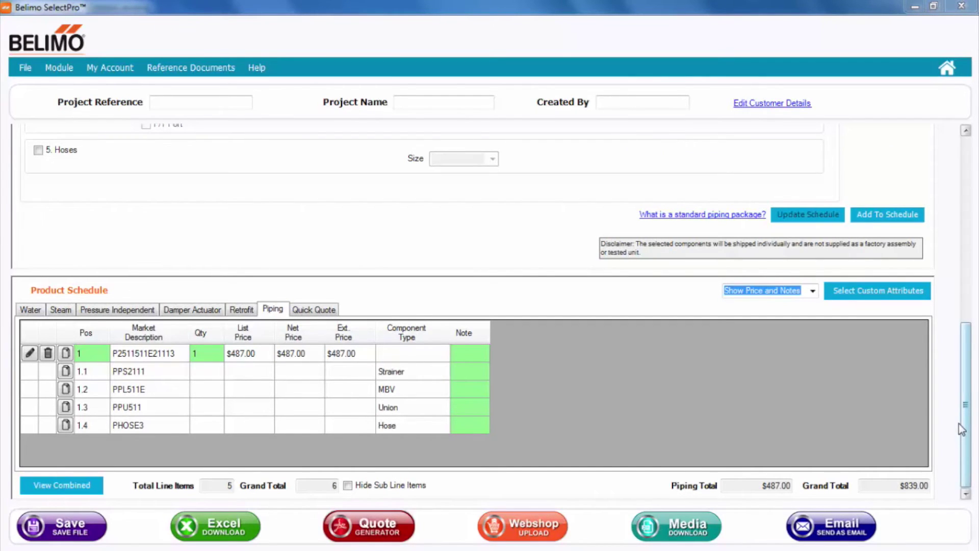
Step: Scroll to the Components Only list of isolation valve, strainer, MBV, union and hoses
click(968, 412)
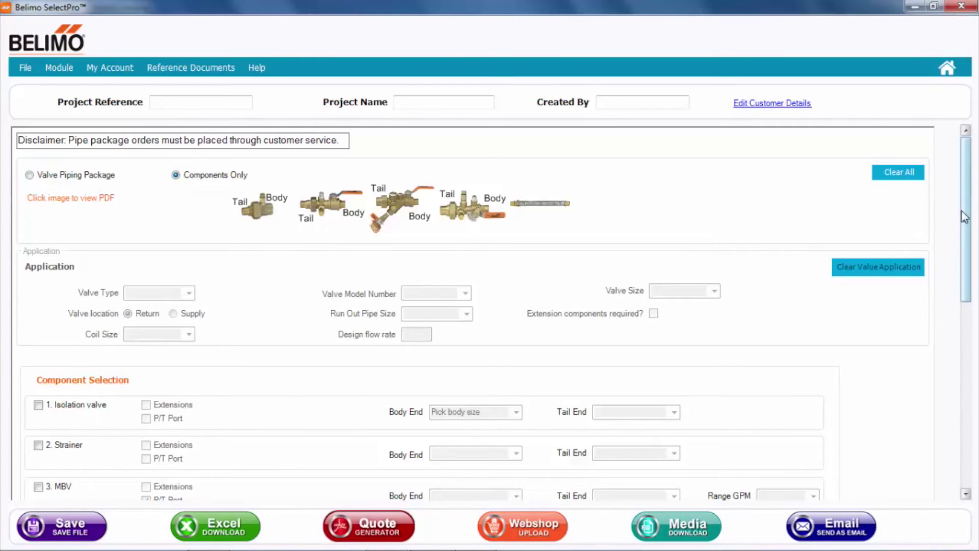
drag(964, 221, 956, 303)
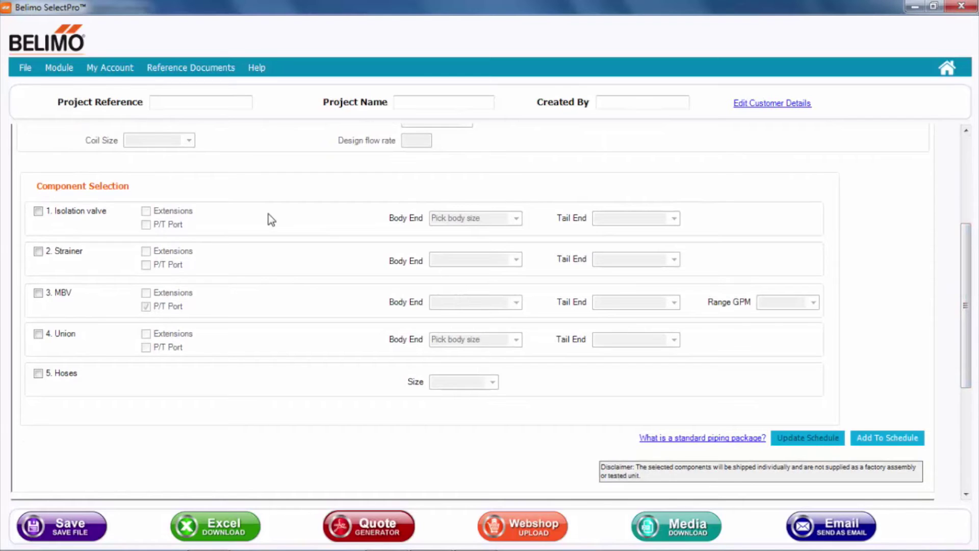
Step: Select an isolation valve with extensions, 1" F NPT body and 3/4" M NPT tail
click(40, 213)
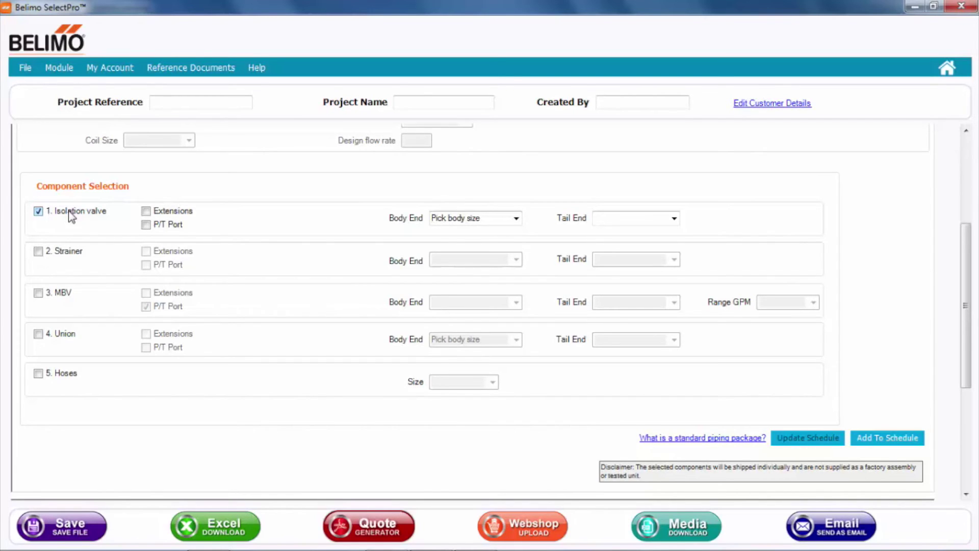
click(146, 210)
click(512, 220)
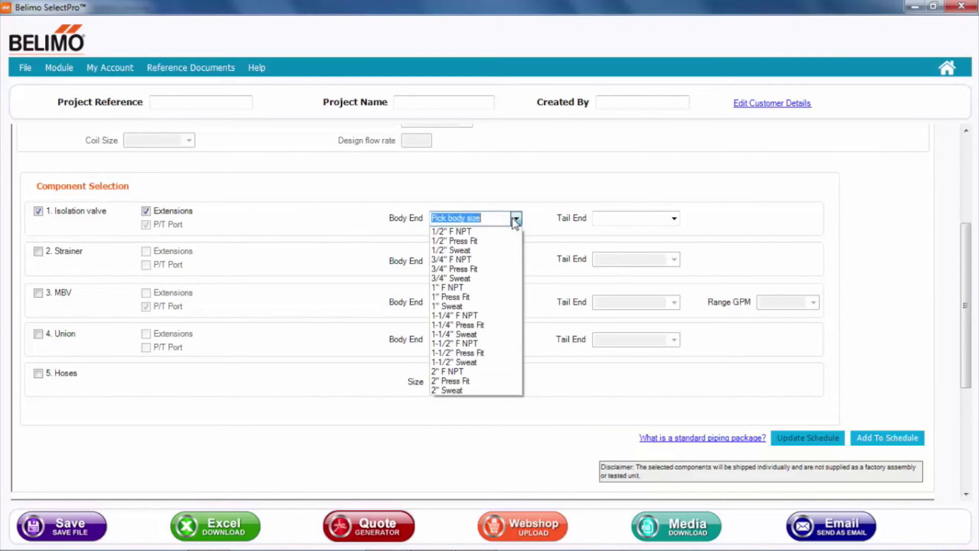
click(439, 287)
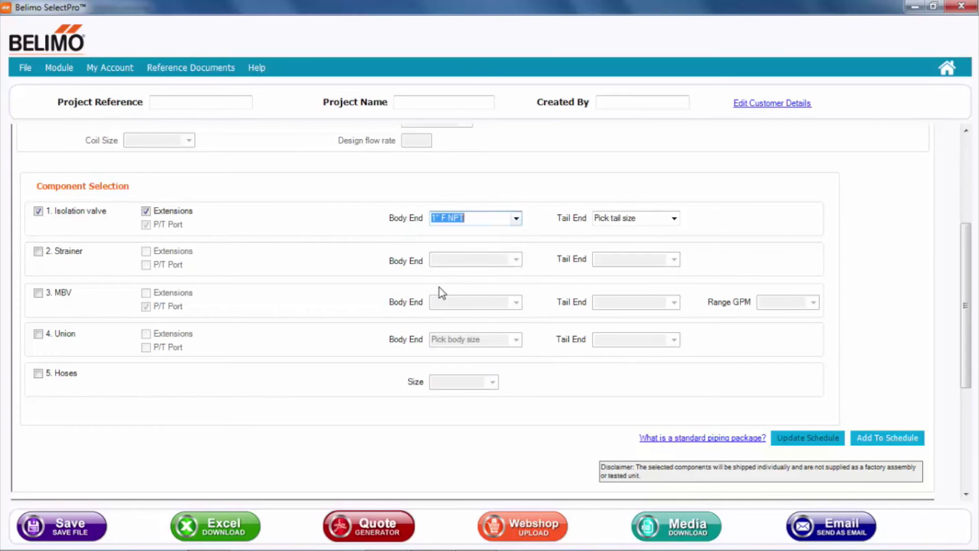
click(674, 219)
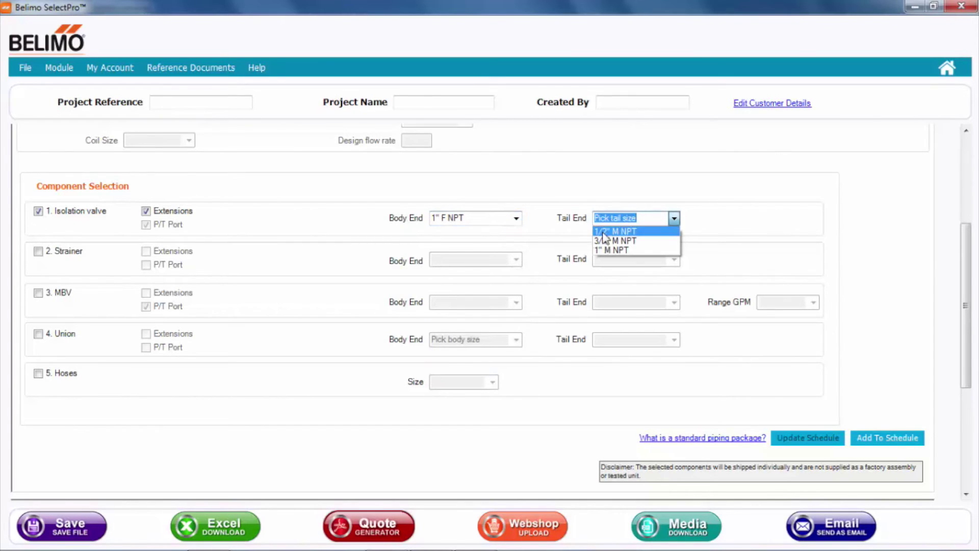
click(601, 240)
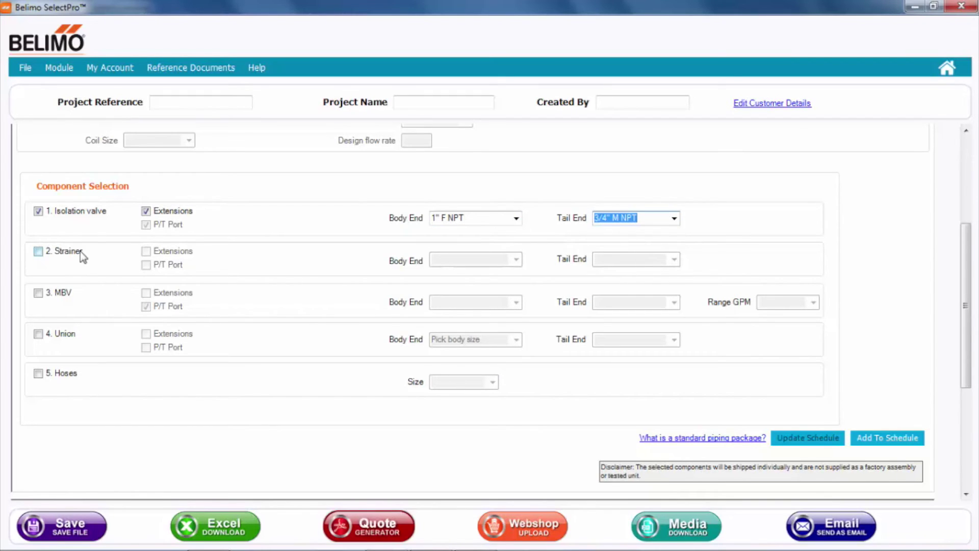
Step: Select an MBV with 1" F NPT body, 3/4" M NPT tail and 2.50-7.00 GPM range
click(39, 295)
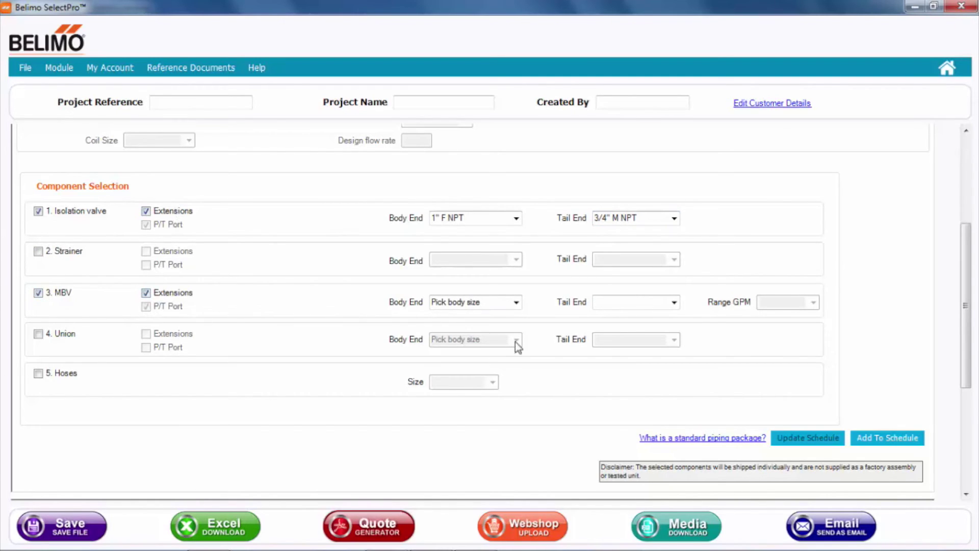
click(516, 302)
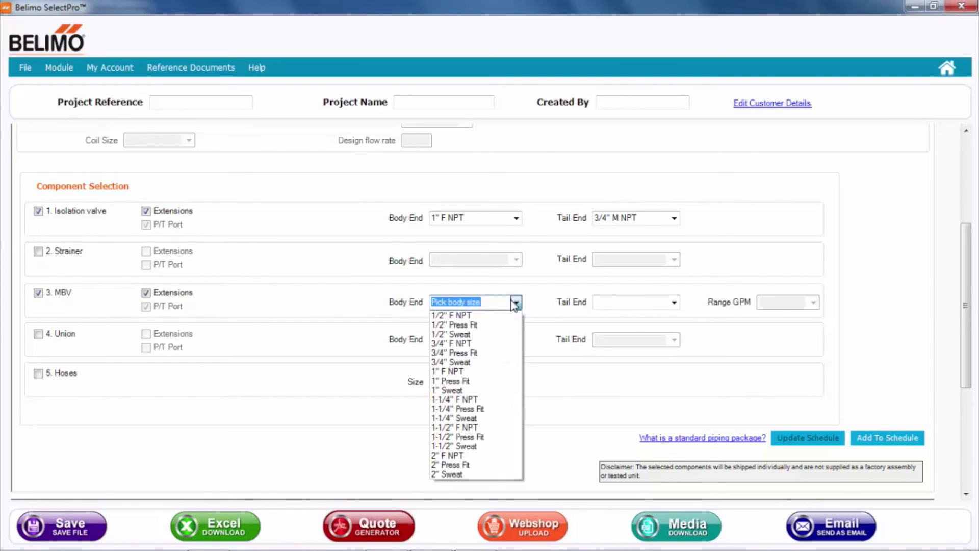
click(483, 371)
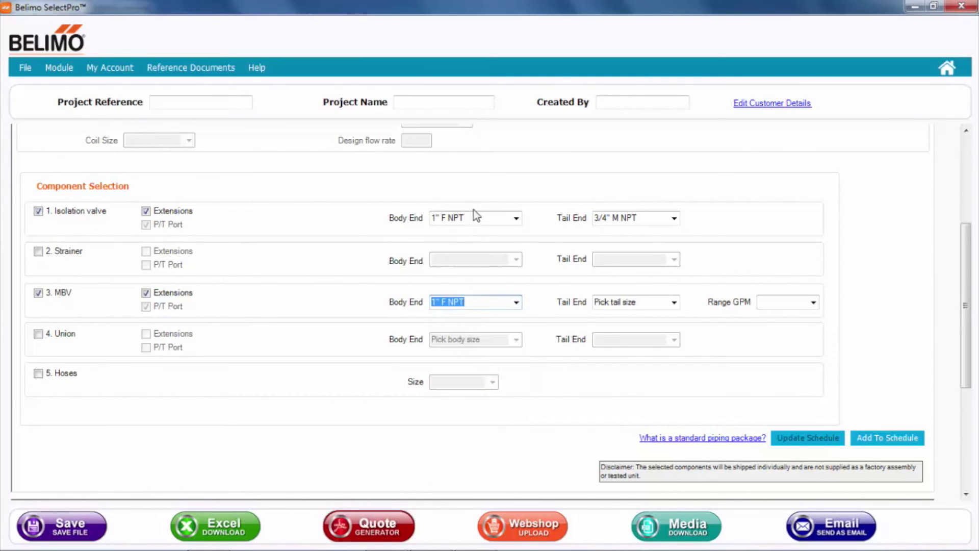
click(675, 302)
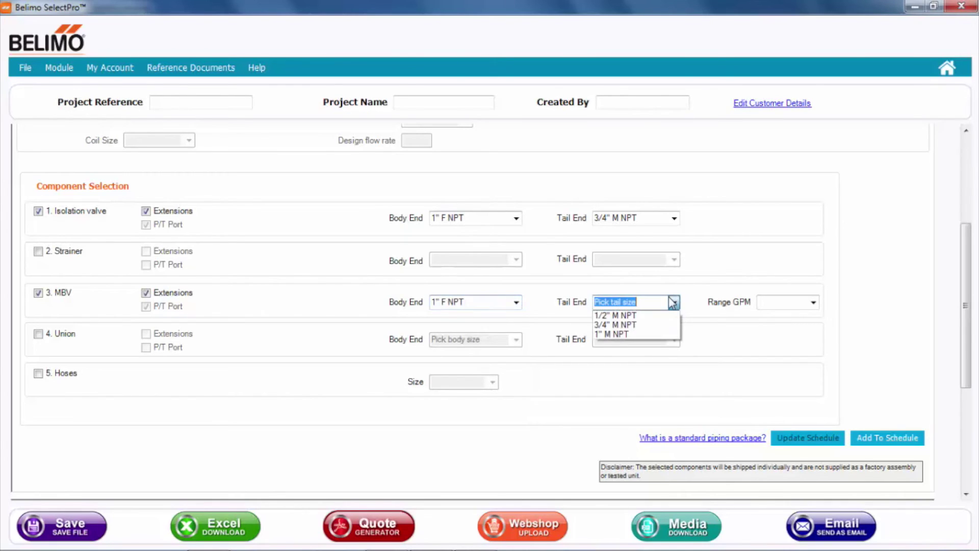
click(651, 327)
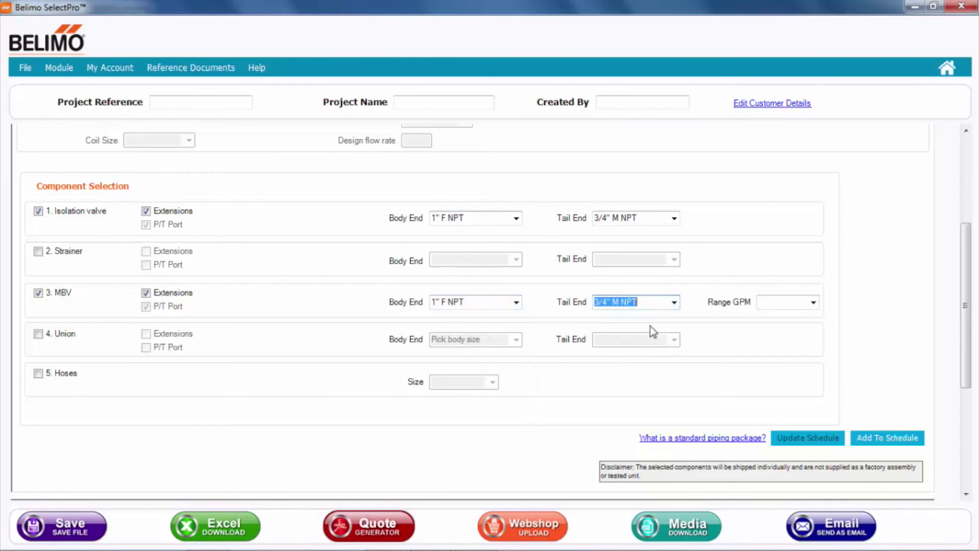
click(814, 306)
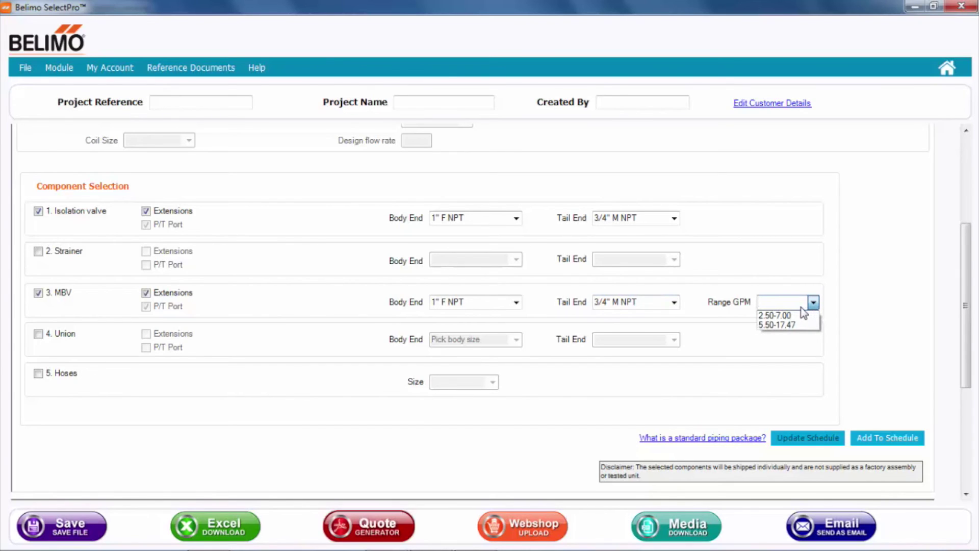
click(793, 315)
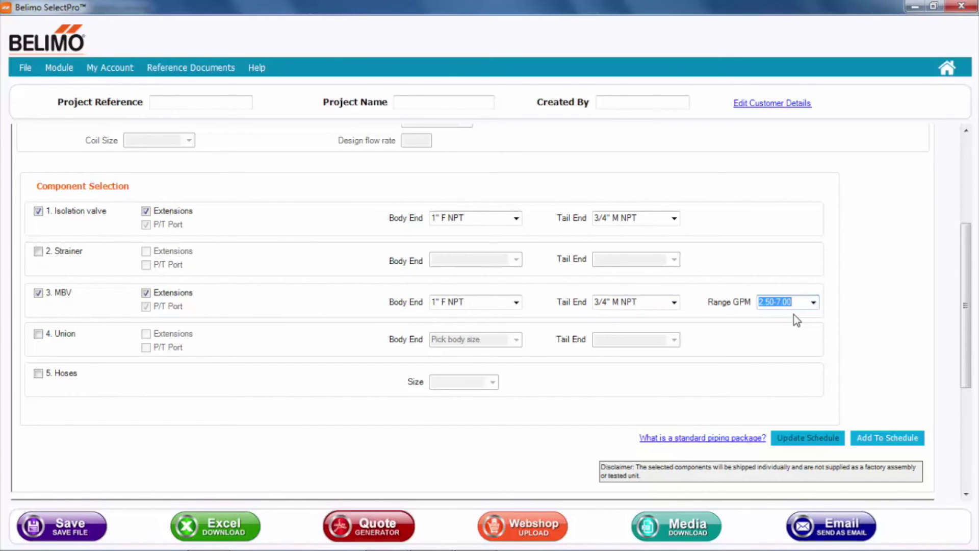
Step: Select a union with extensions, 1" F NPT body end and 1" M NPT tail end
click(41, 335)
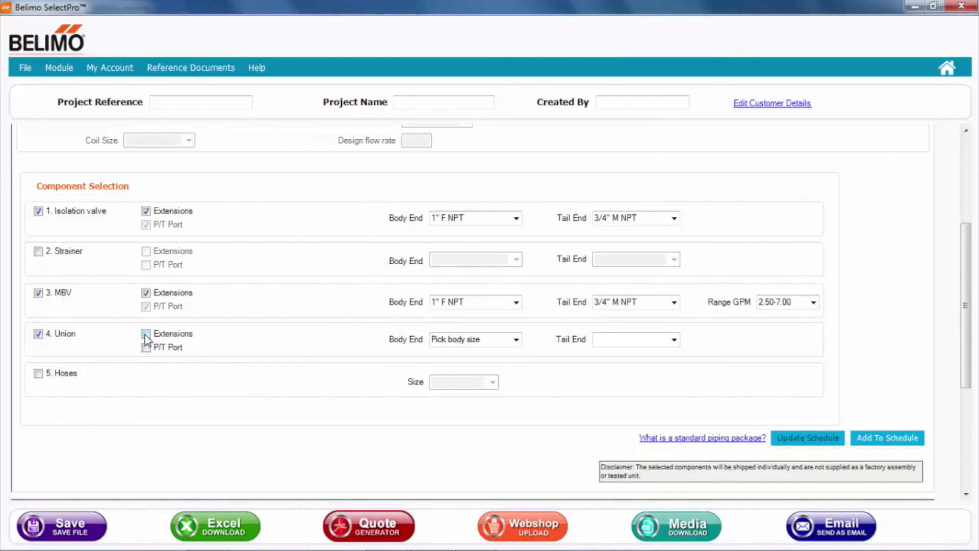
click(147, 334)
click(515, 344)
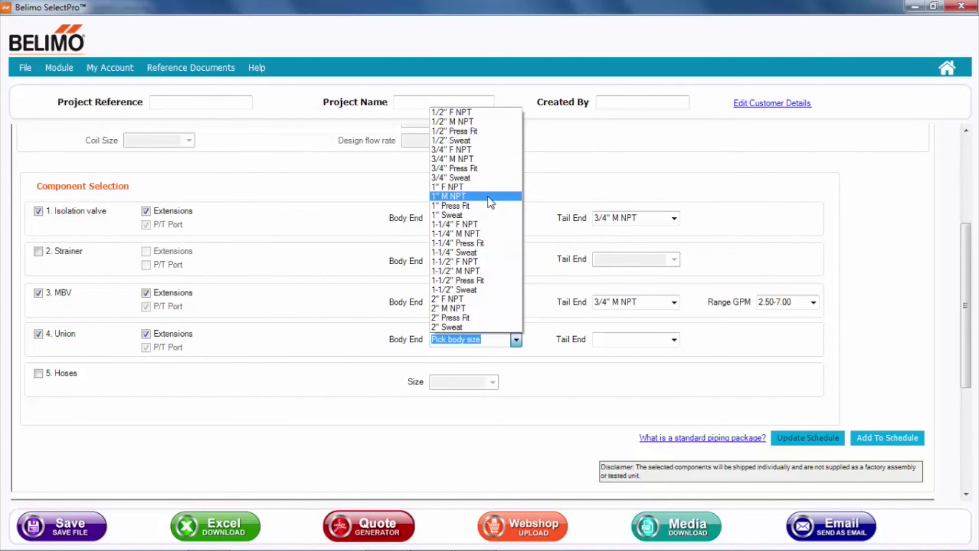
click(491, 187)
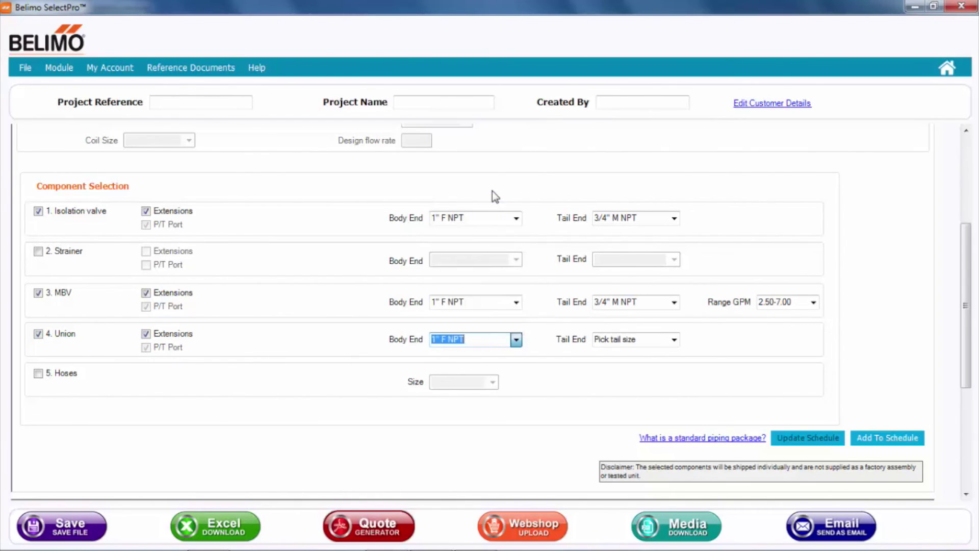
click(674, 339)
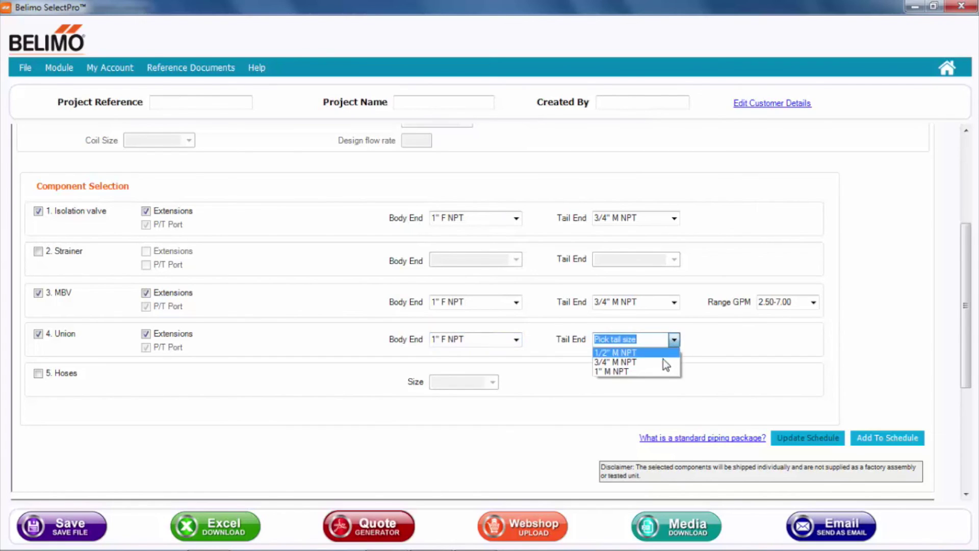
click(660, 371)
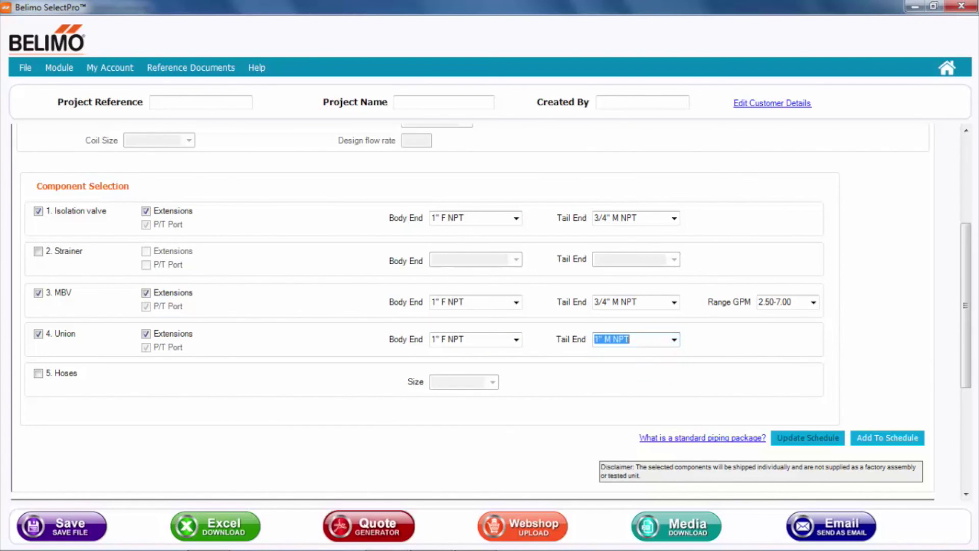
drag(965, 306, 965, 391)
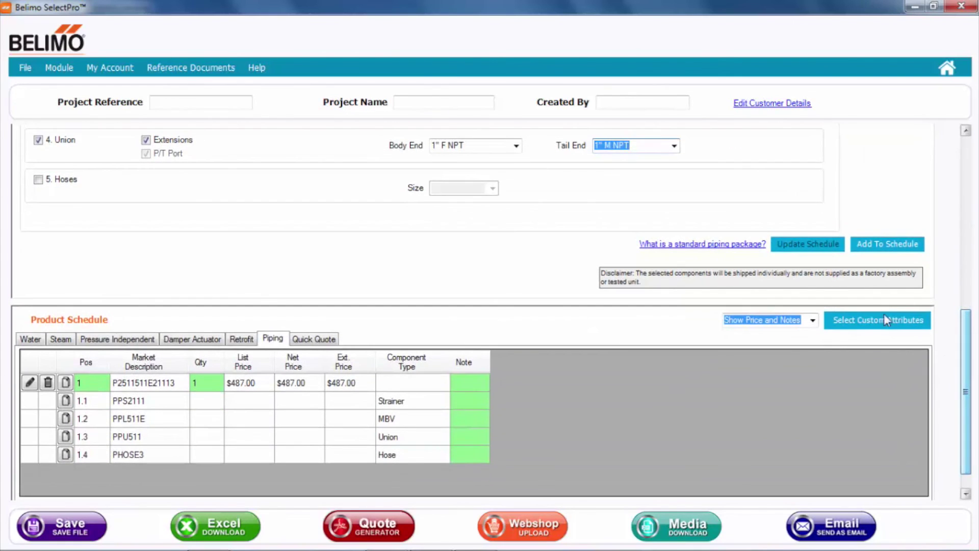
Step: Add isolation valve PPV4110X, balance valve PPL4114X and the union despite the non-standard package warning, bringing the total to $1123.00
click(884, 246)
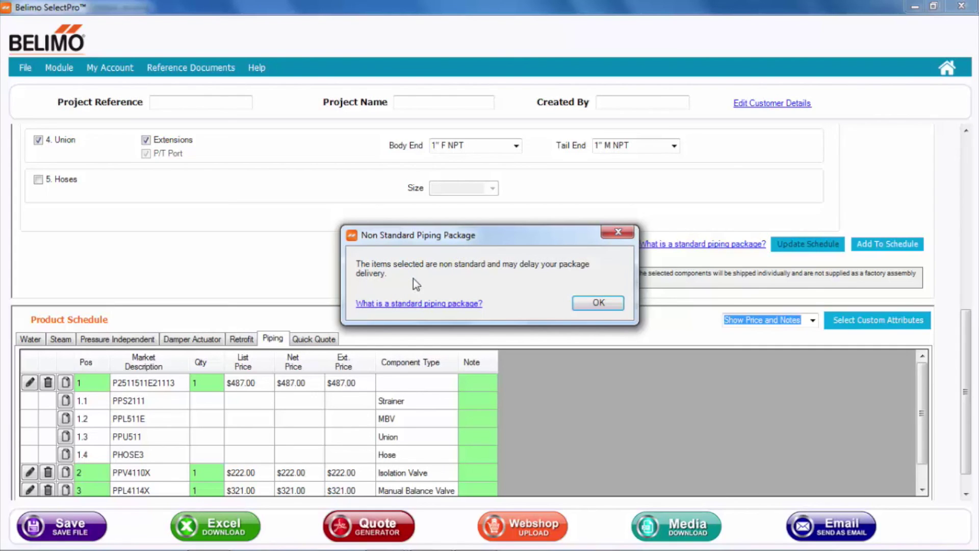
click(598, 304)
scroll(966, 423, down, 1)
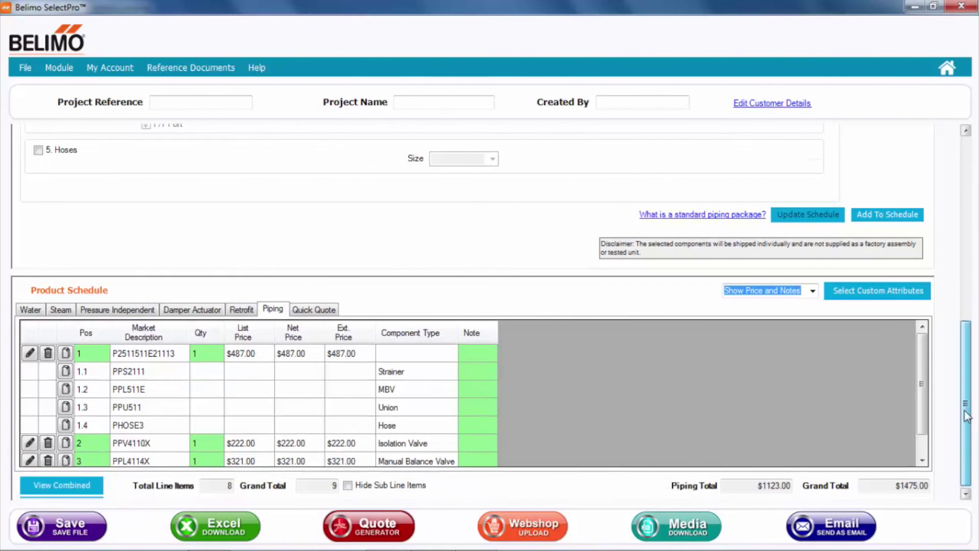